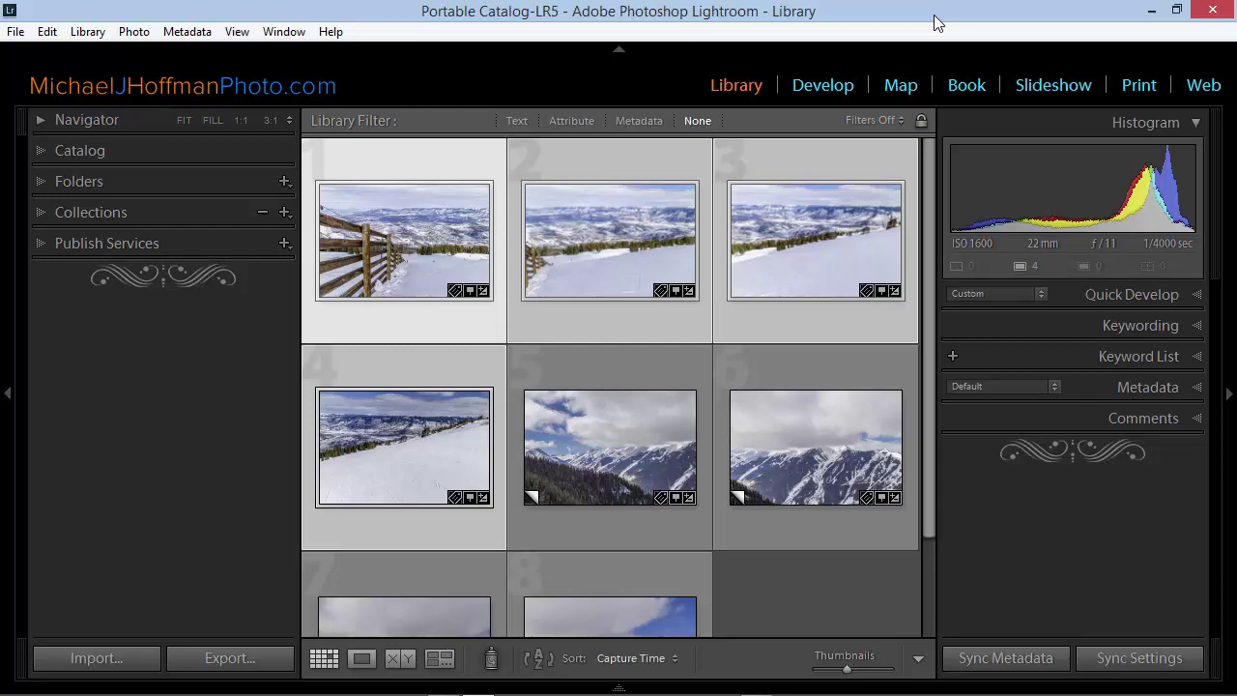
- Look through the four selected ski-slope photos one at a time at large size and return to the grid
key("e")
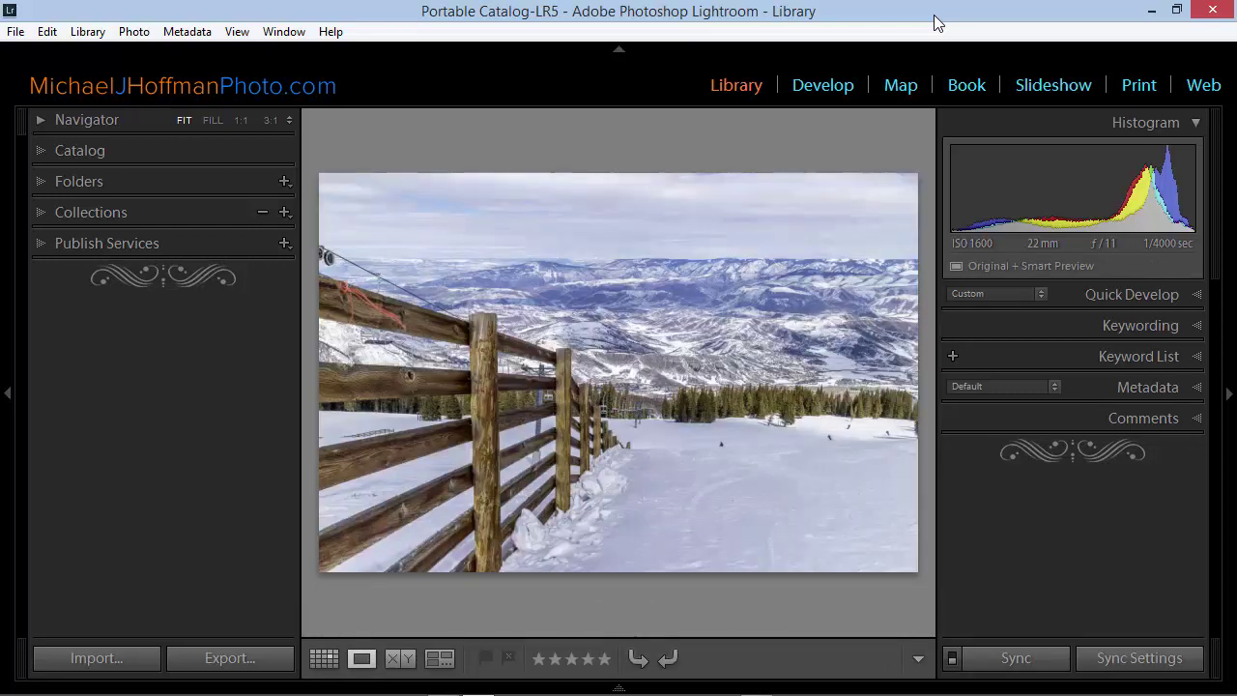
key("Right")
key("Right")
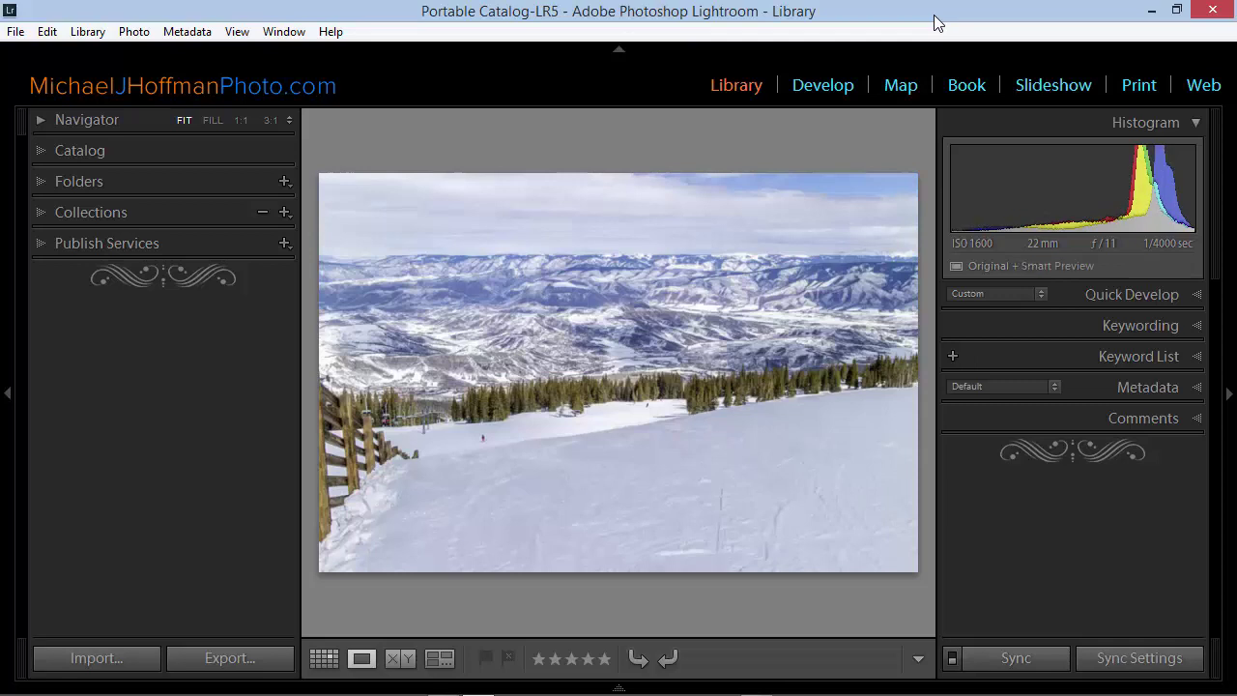
key("Right")
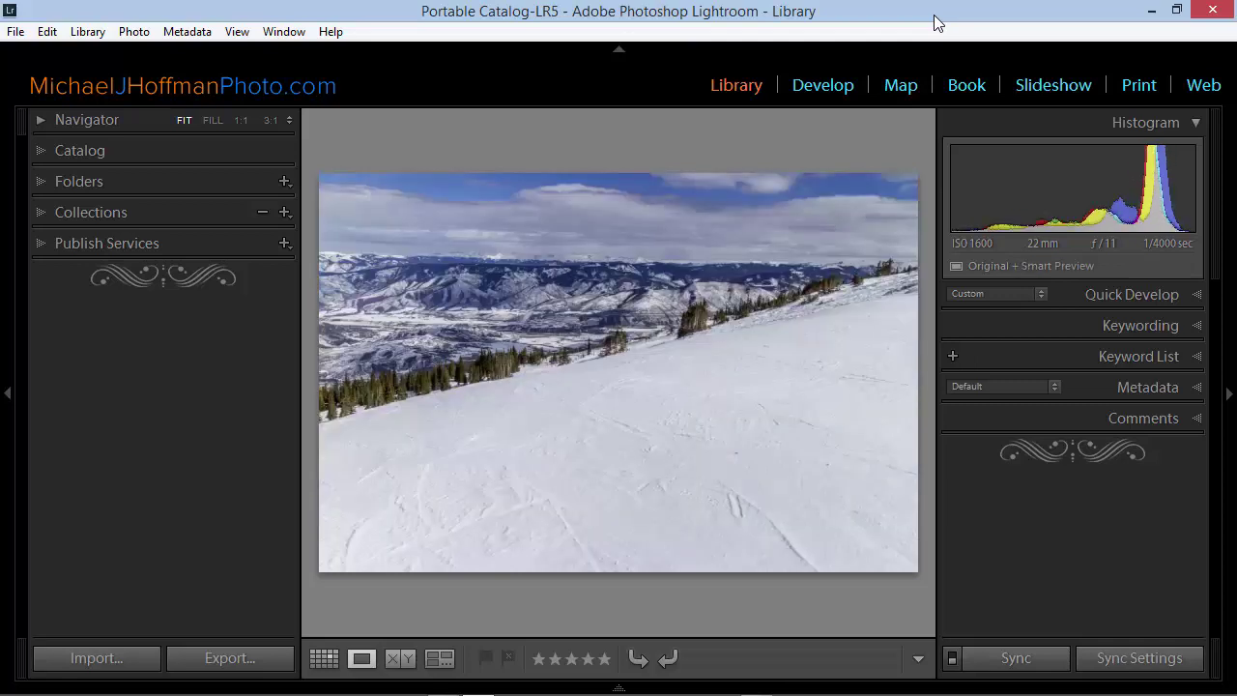
key("g")
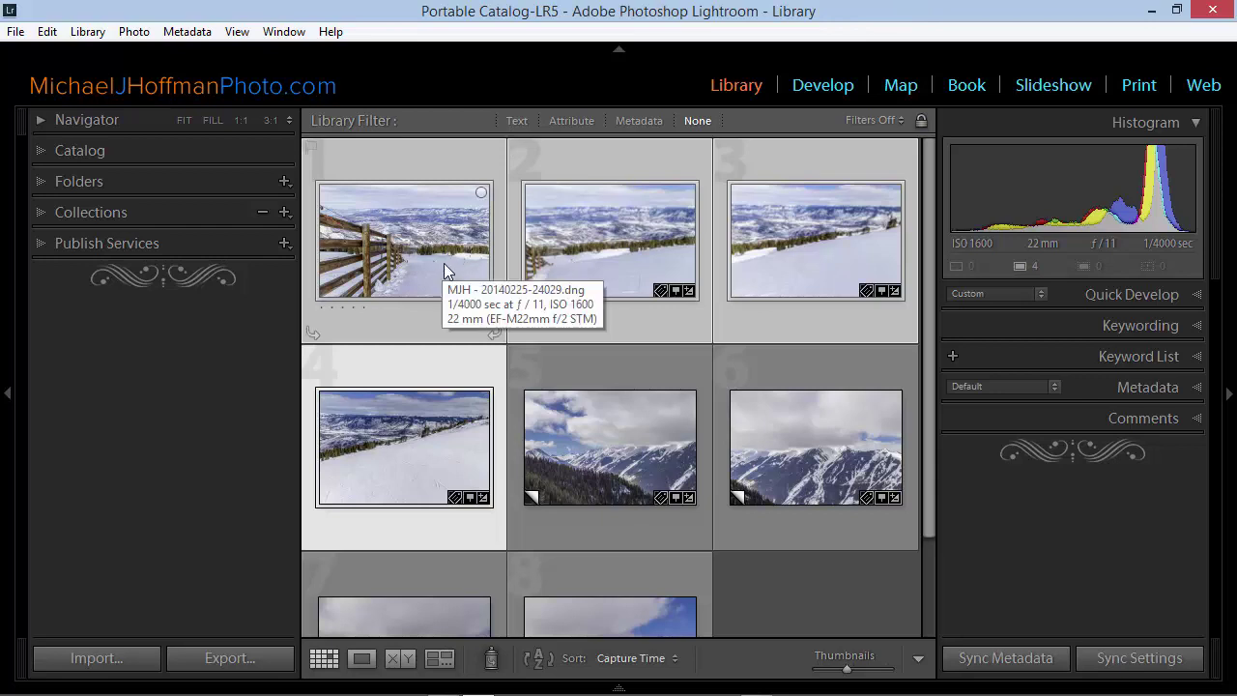
mouse_move(570, 266)
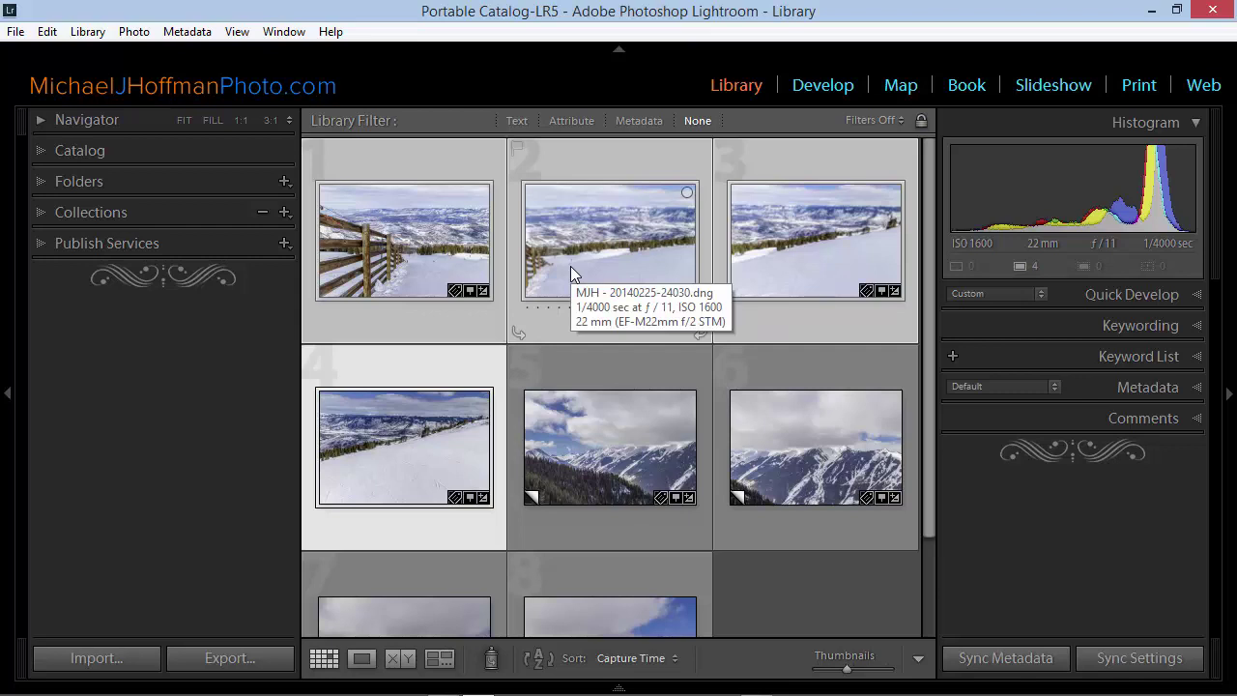
- Merge the four selected photos into a panorama in Photoshop, using the Auto layout with Blend Images Together enabled
left_click(465, 263)
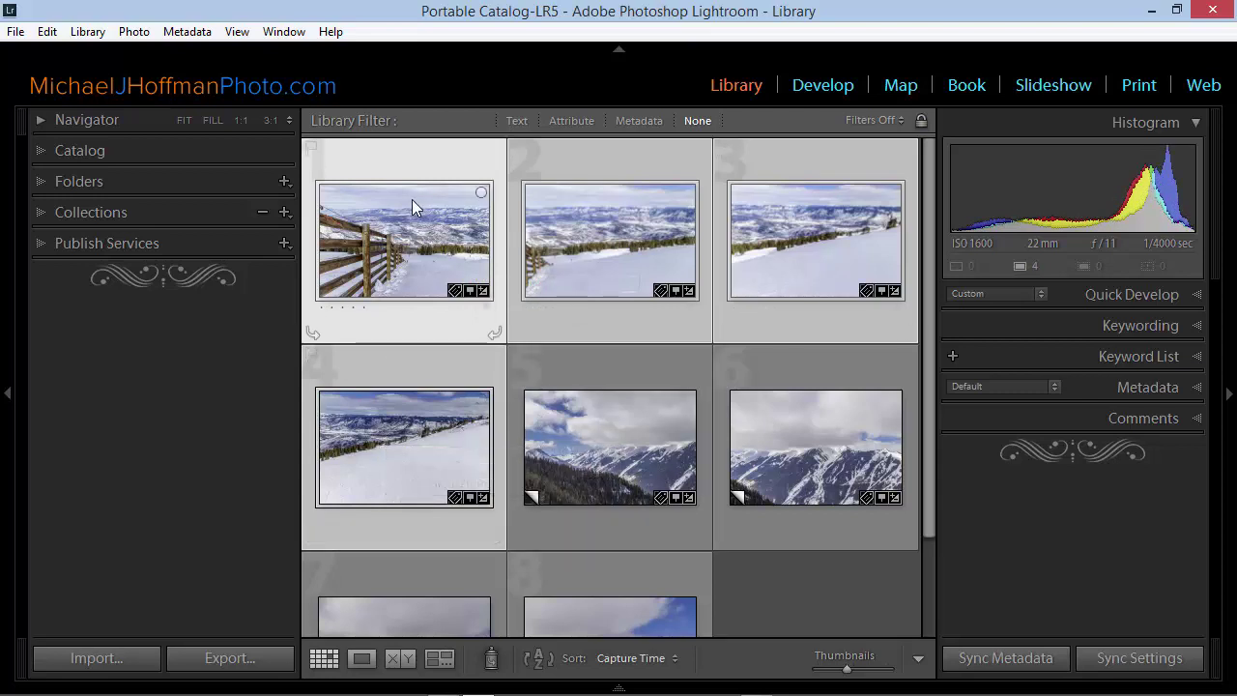
mouse_move(400, 205)
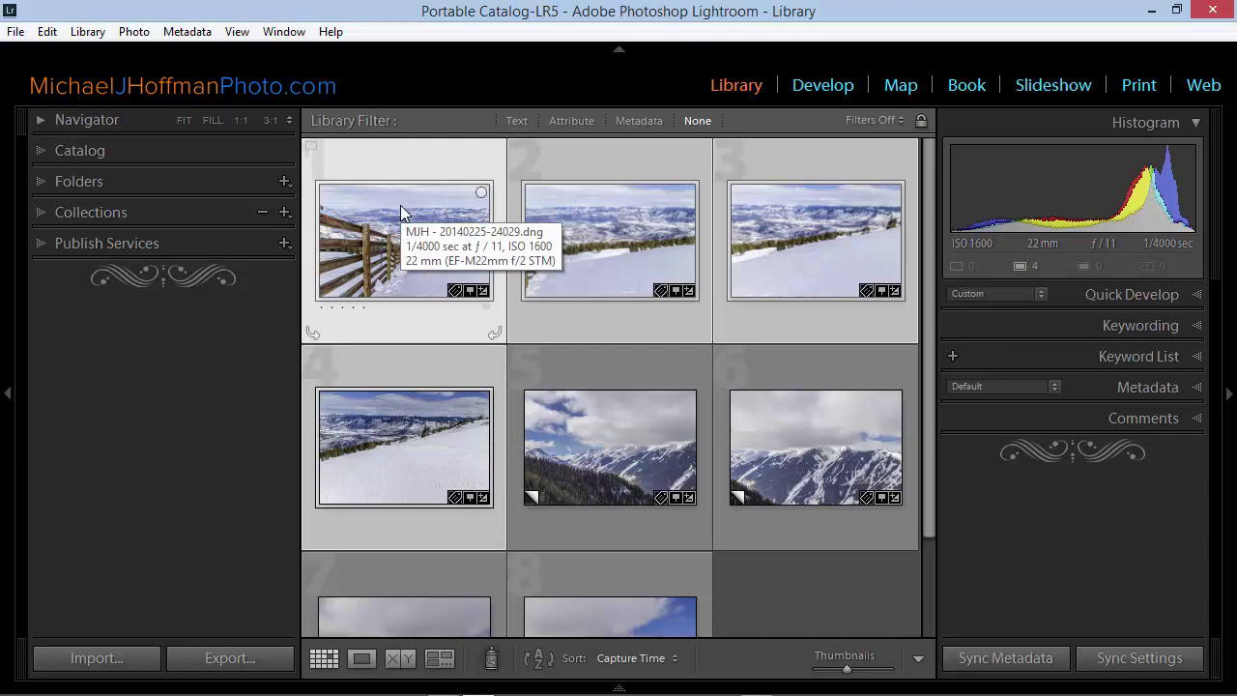
right_click(400, 204)
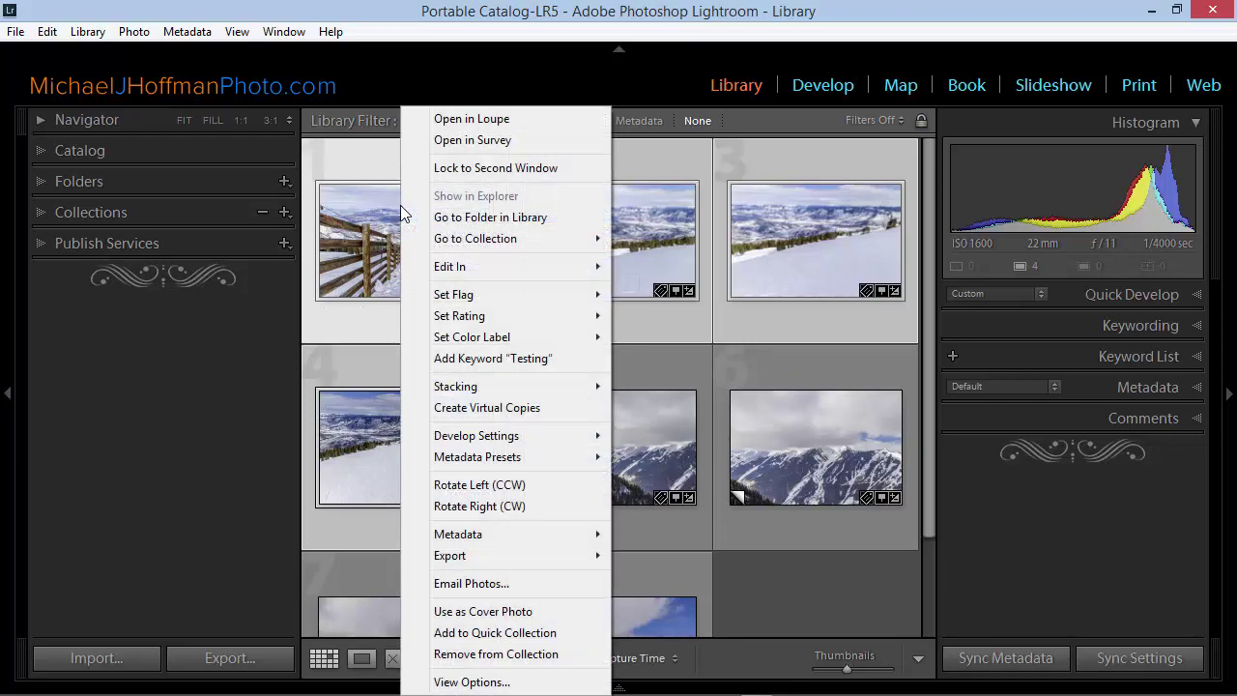
mouse_move(444, 278)
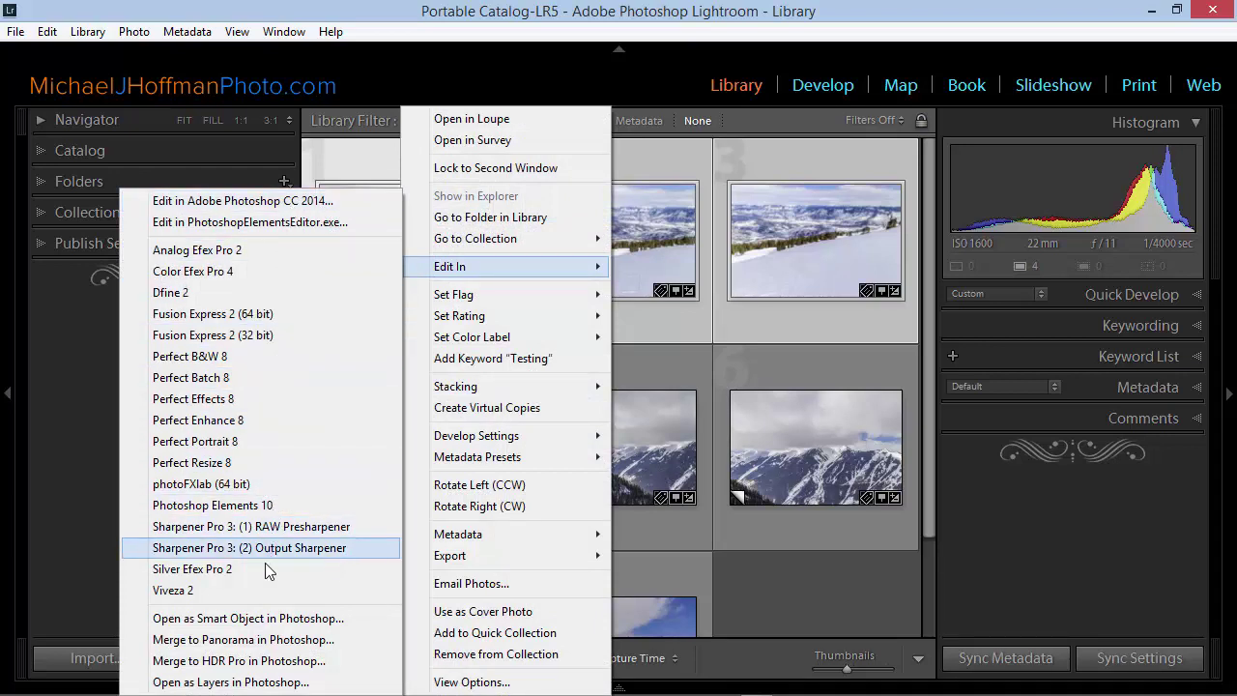
left_click(253, 642)
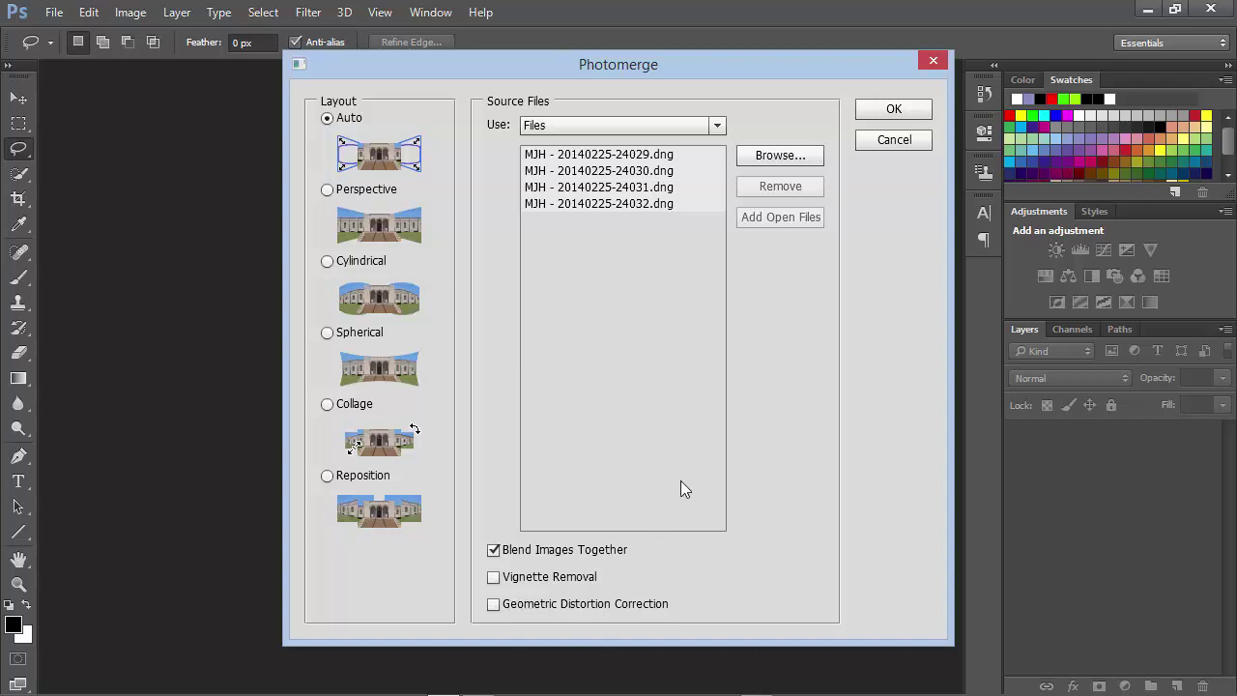
left_click(922, 115)
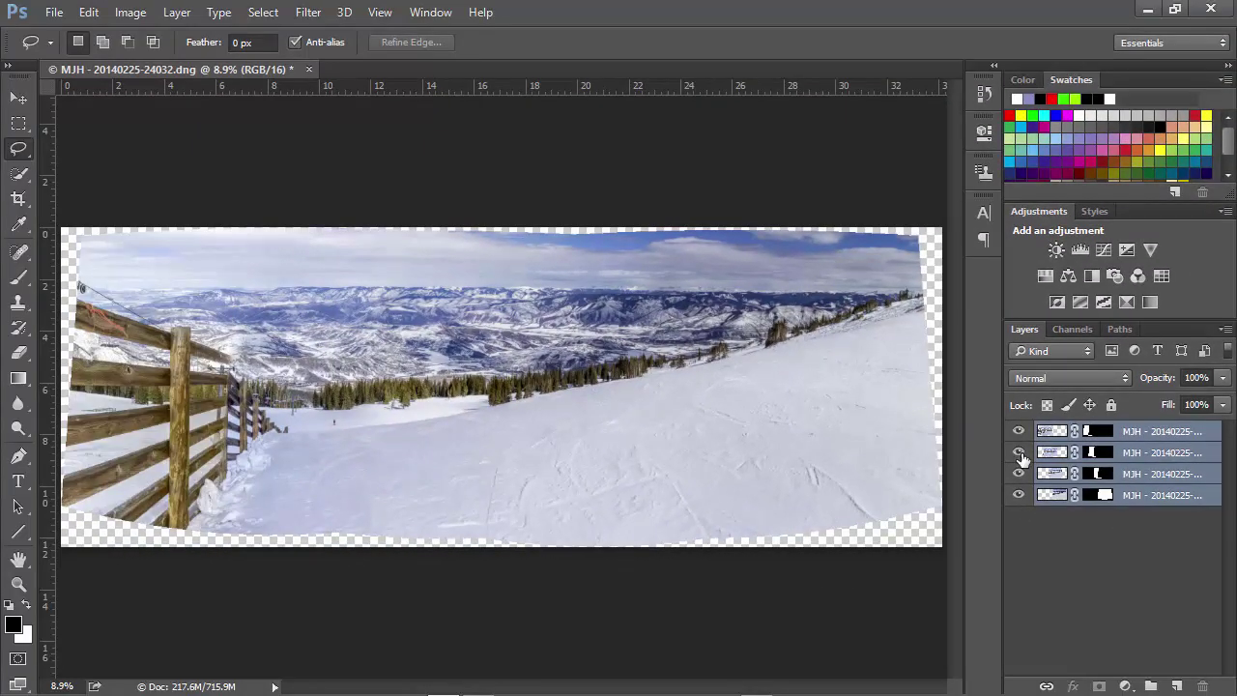
- Toggle the visibility of the lower three panorama layers off and on to examine what each contributes
left_click(1020, 453)
left_click(1020, 454)
left_click(1020, 474)
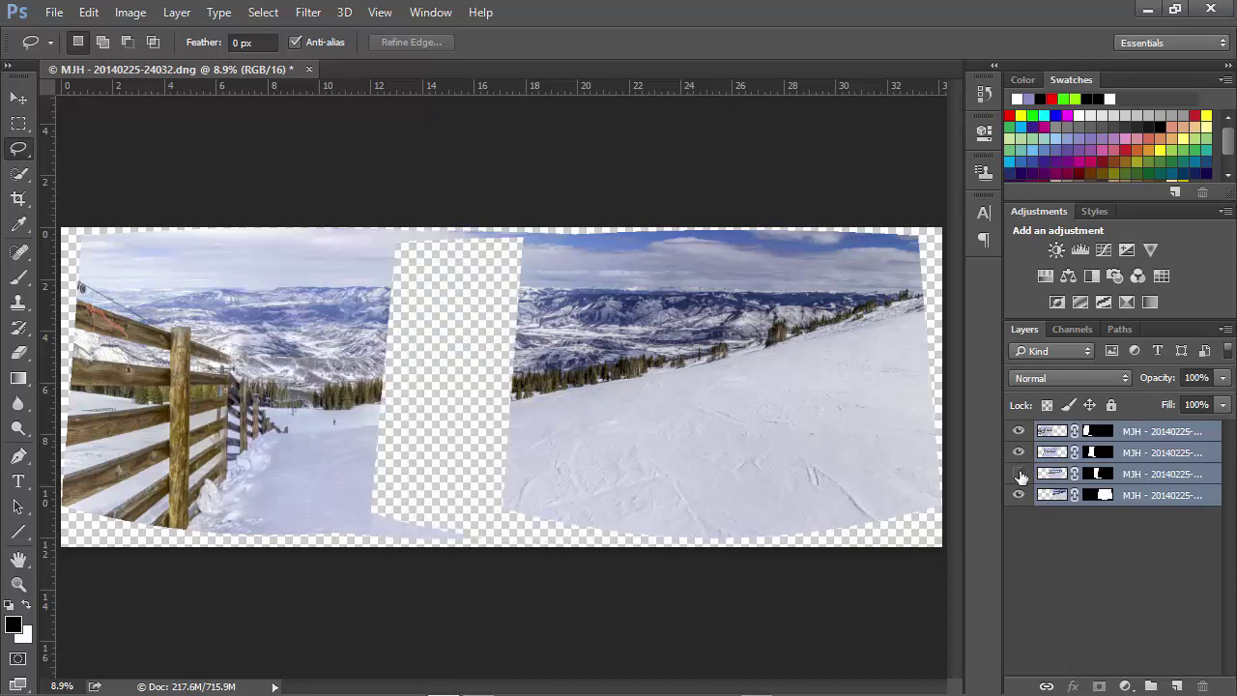
left_click(1020, 473)
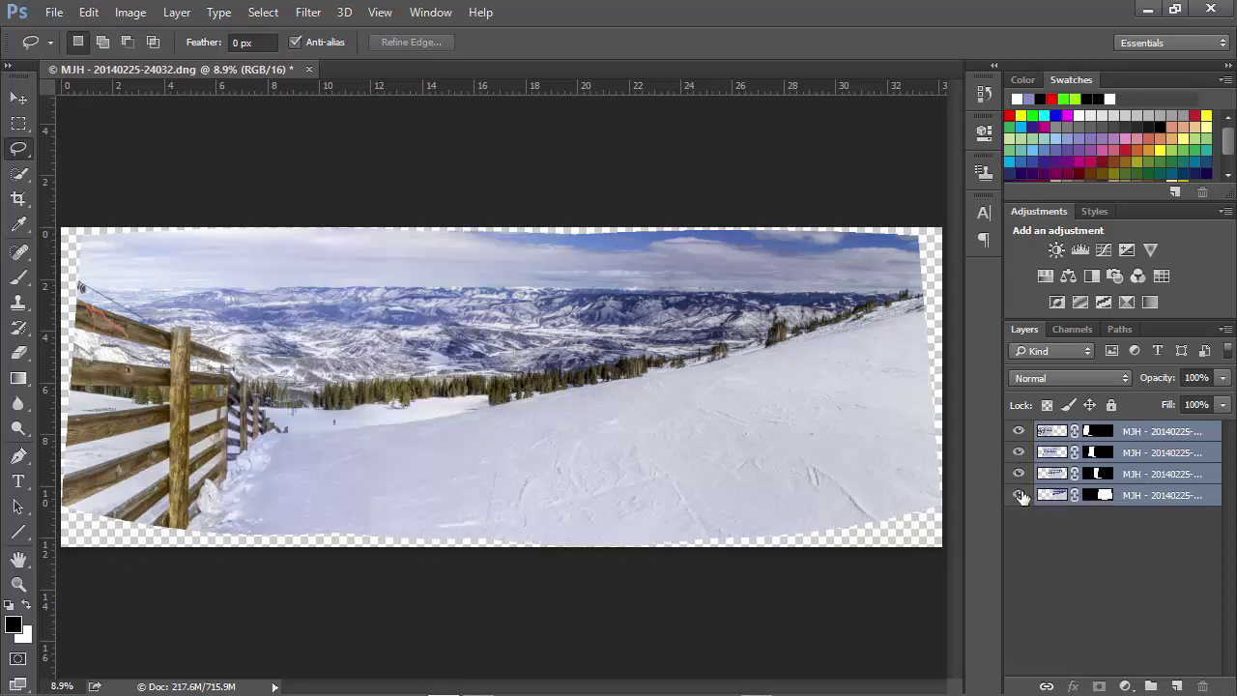
left_click(1019, 495)
left_click(1019, 494)
- Check the merged panorama's pixel dimensions without changing them
left_click(128, 12)
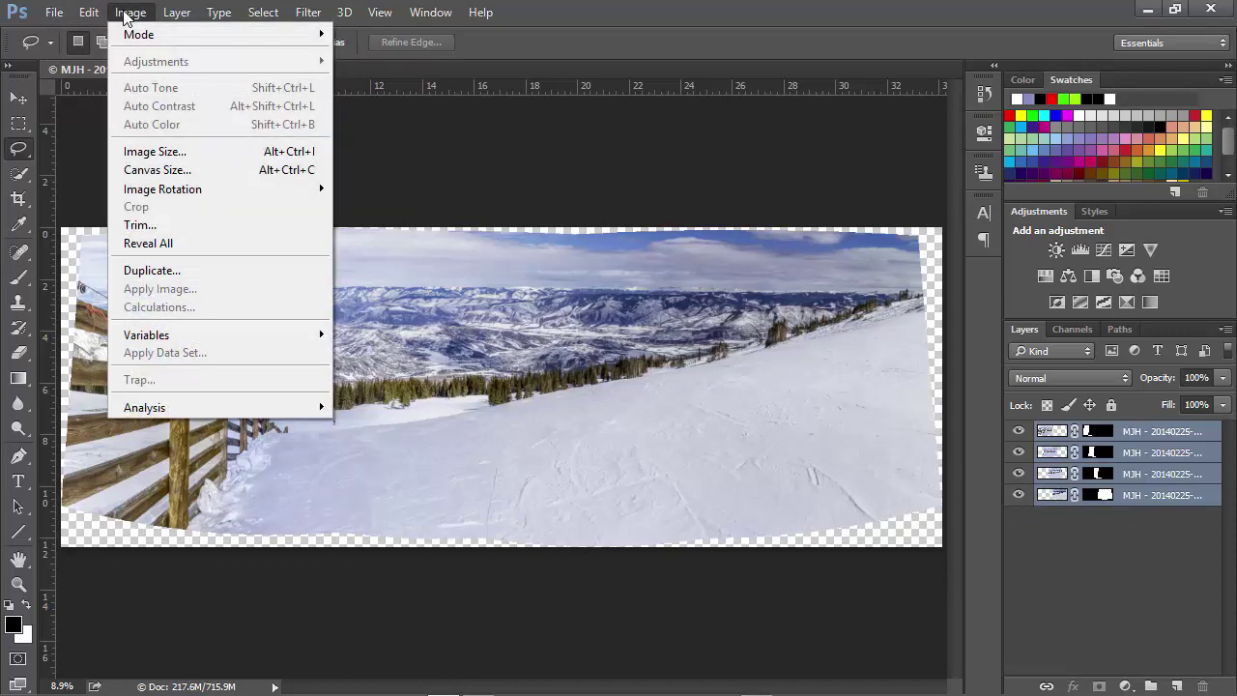
left_click(159, 151)
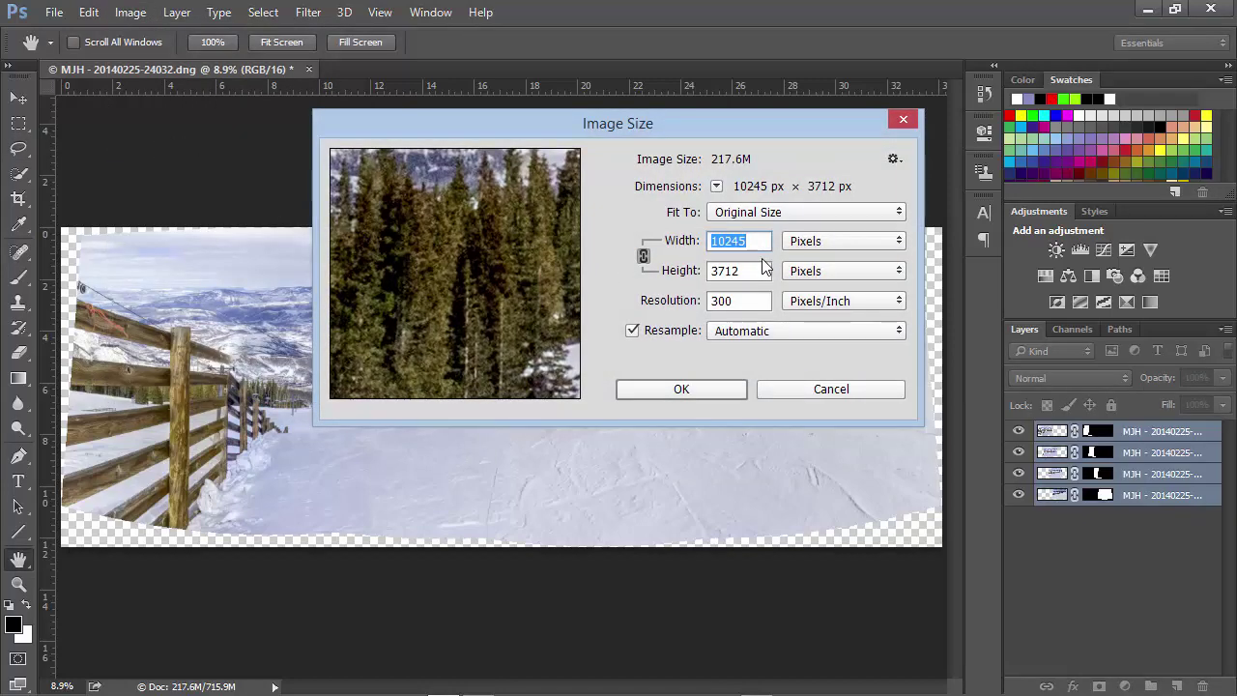
left_click(820, 388)
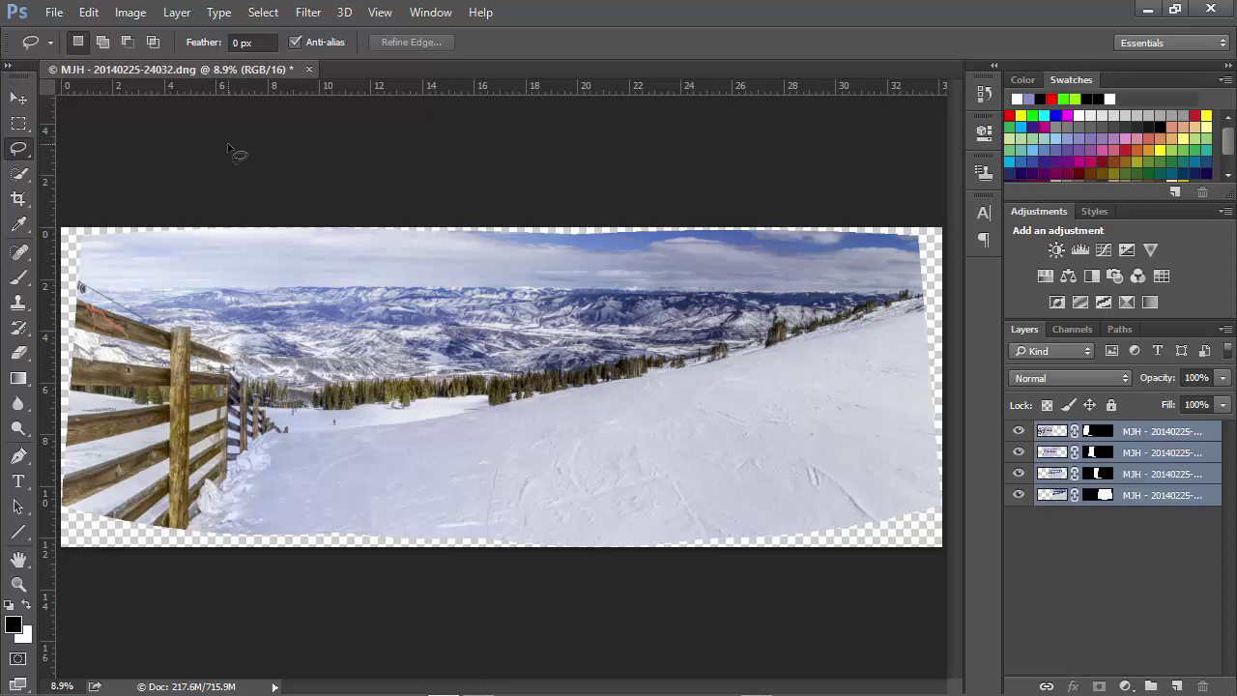
- Flatten the panorama into a single layer and crop in all four sides to trim the uneven white border
left_click(176, 12)
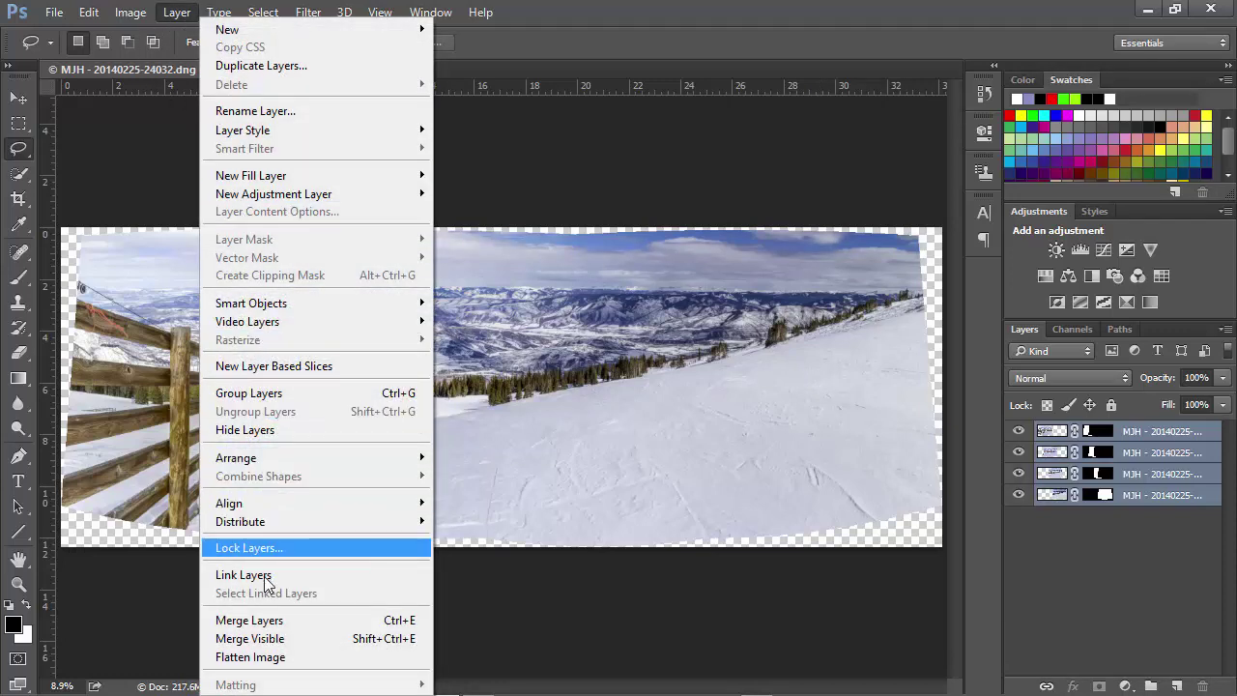
left_click(253, 657)
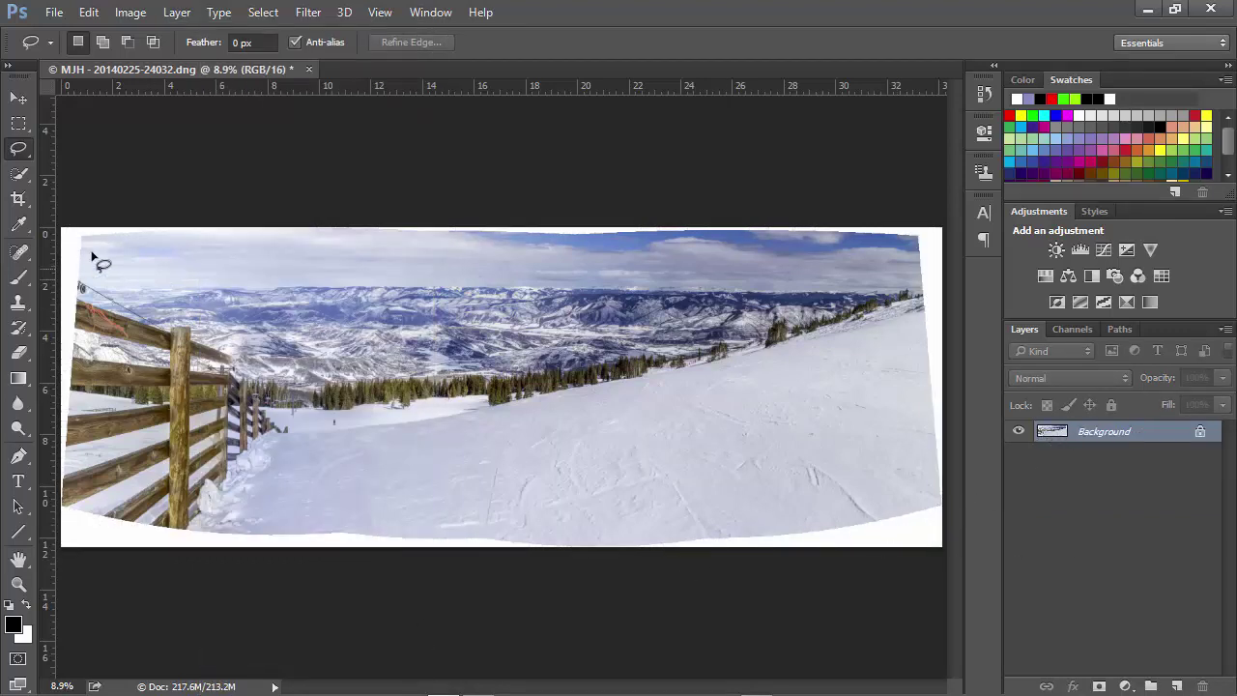
left_click(18, 198)
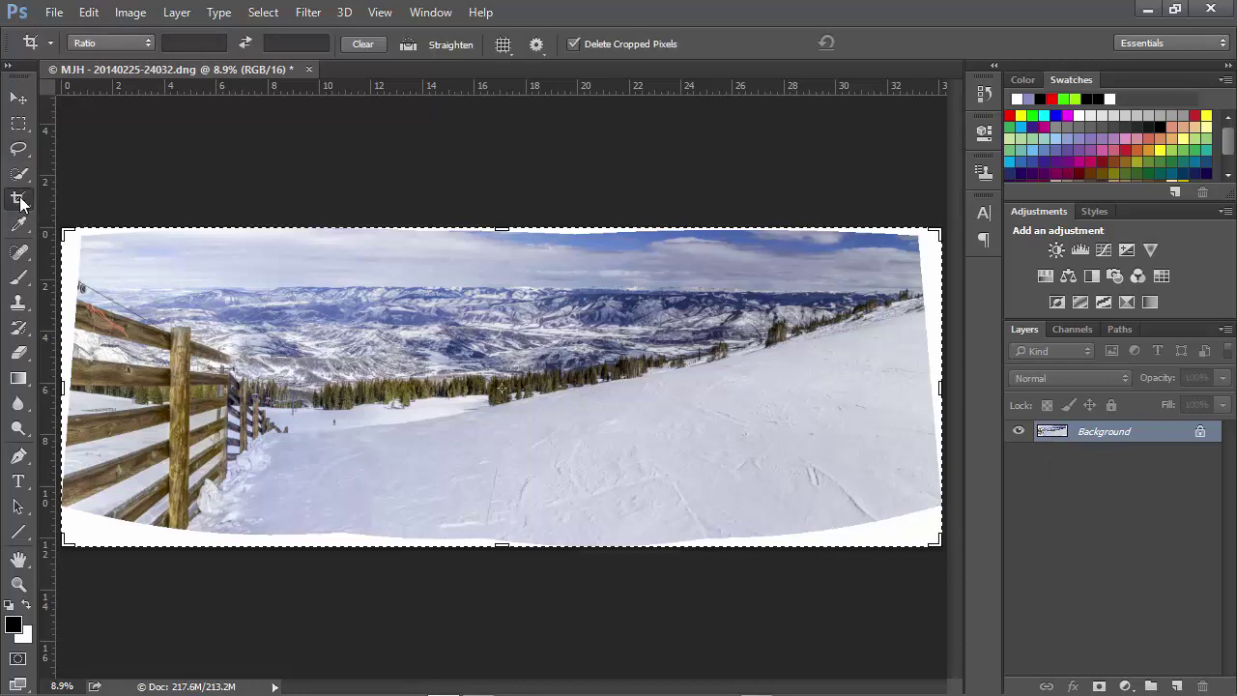
left_click(69, 234)
left_click_drag(69, 233, 76, 243)
left_click_drag(503, 537, 503, 527)
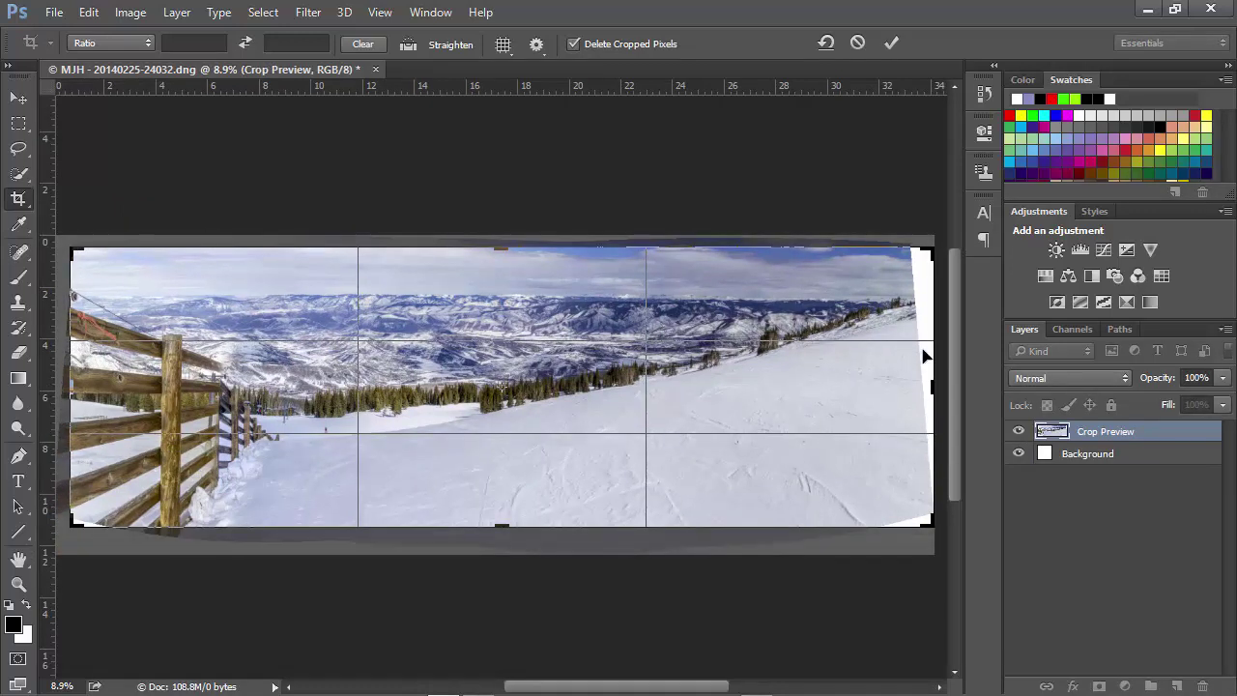
left_click_drag(933, 391, 920, 392)
left_click(890, 43)
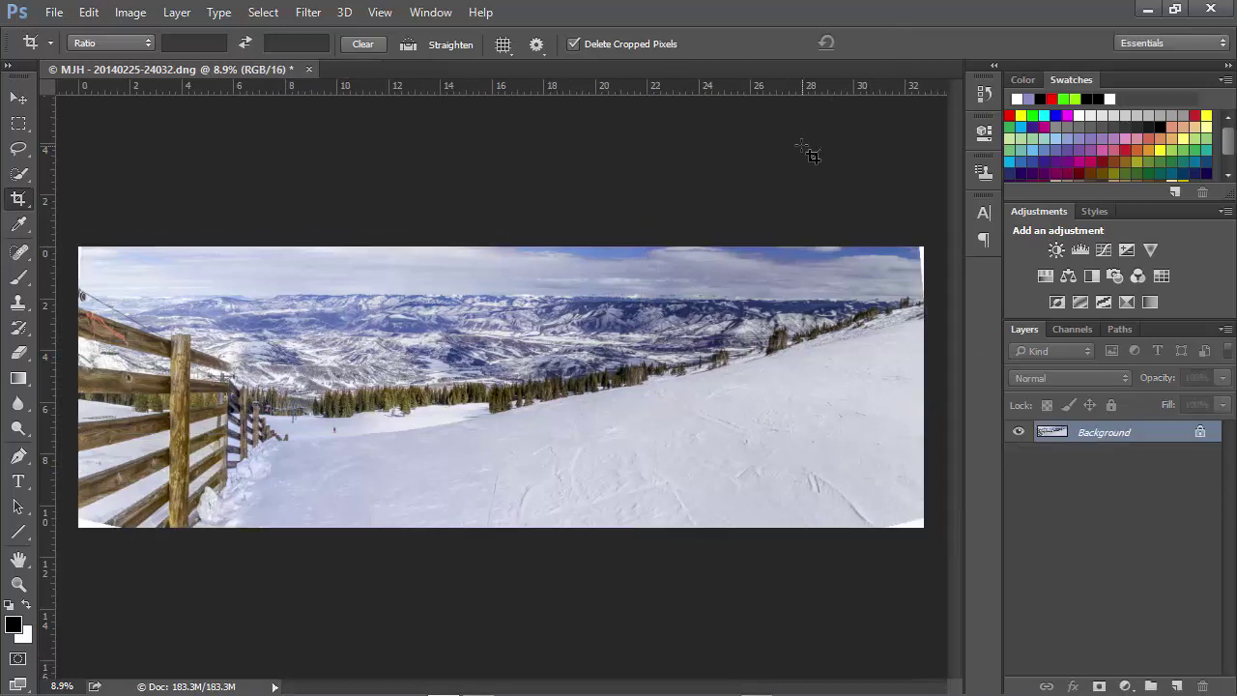
- Lasso the white gap in the panorama's lower-right corner, fill it with Content-Aware, and deselect
left_click(18, 147)
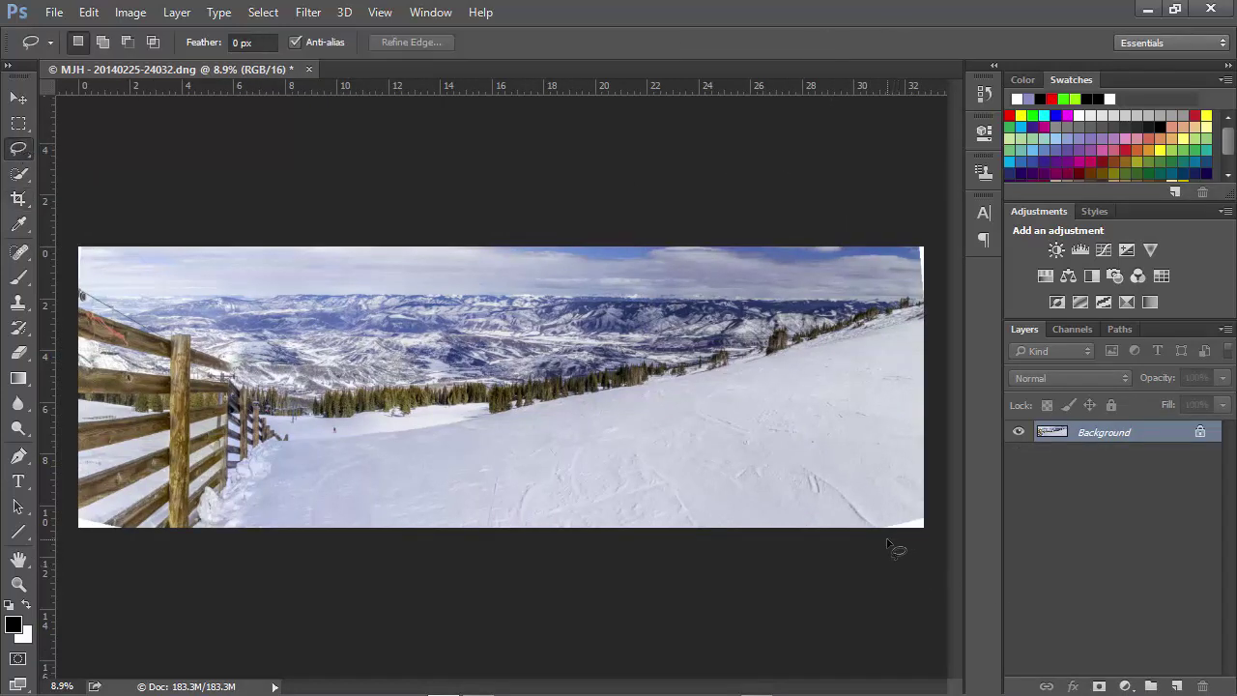
mouse_move(886, 527)
left_mouse_down()
mouse_move(936, 527)
mouse_move(926, 549)
mouse_move(898, 558)
left_mouse_up()
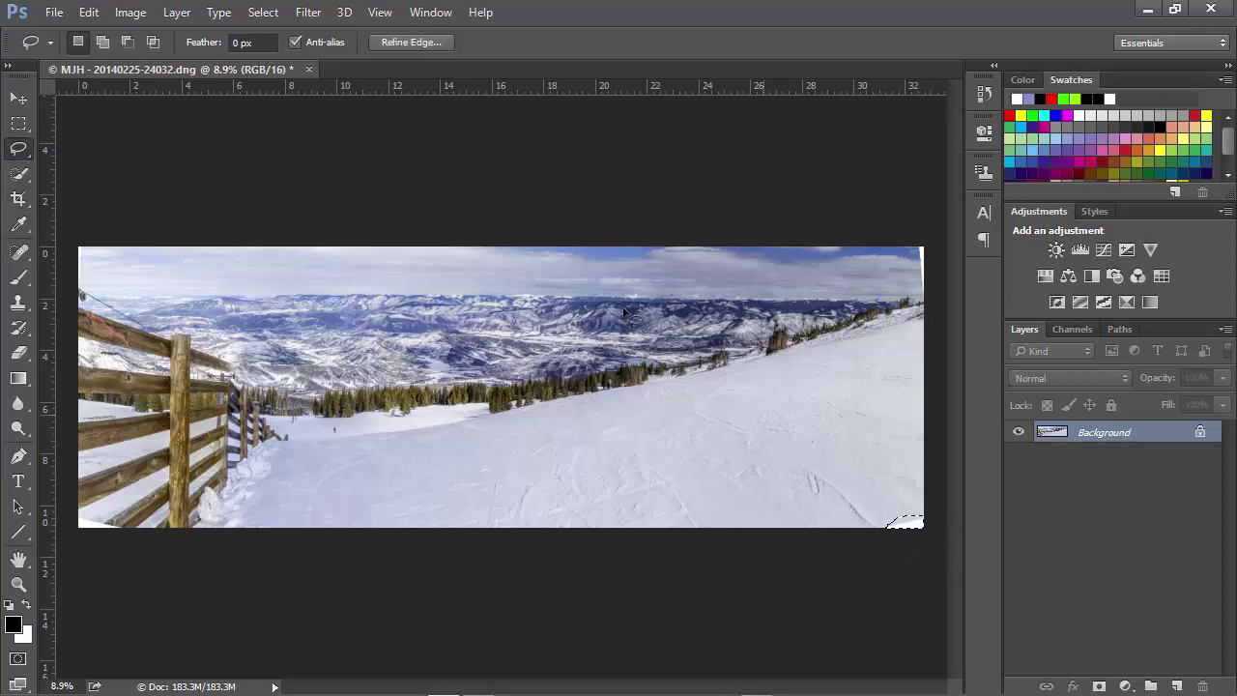
left_click(88, 12)
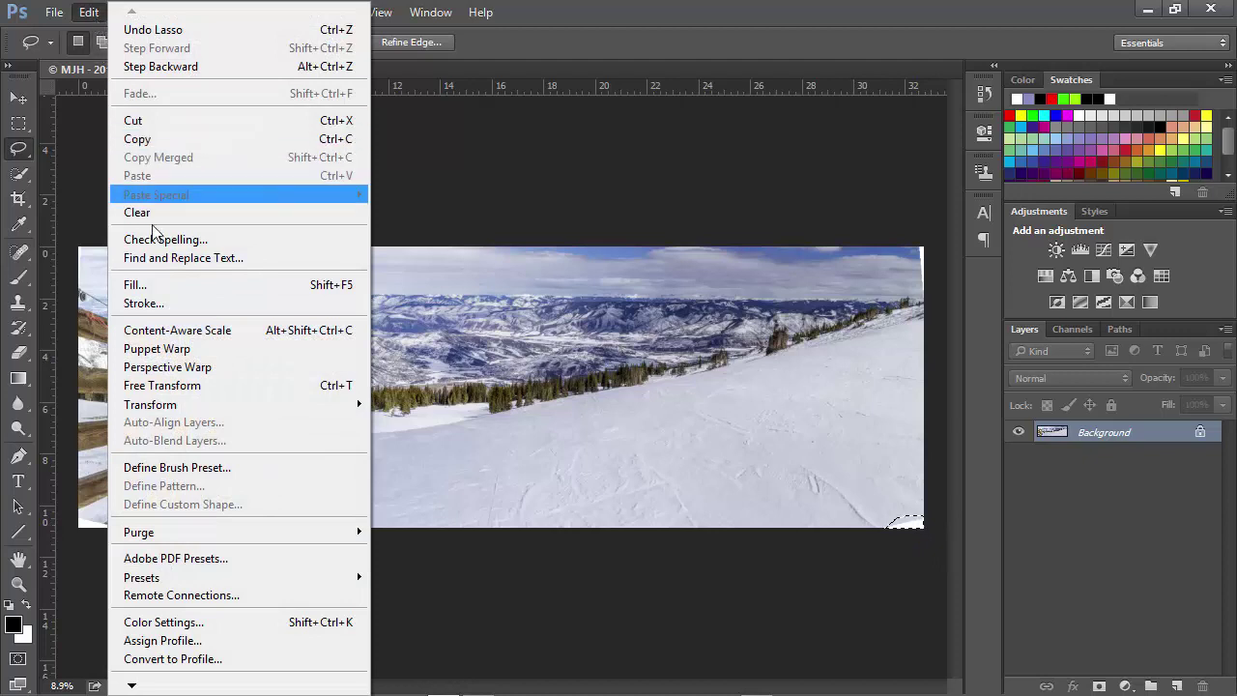
left_click(148, 284)
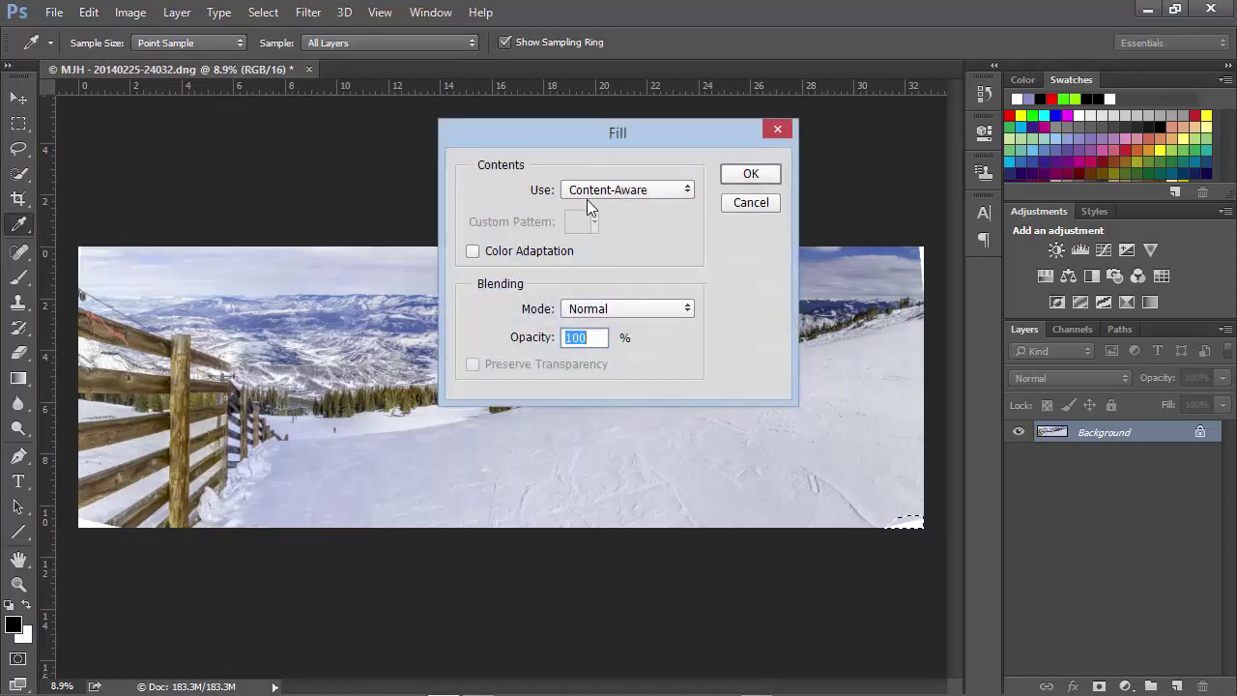
left_click(592, 194)
left_click(589, 192)
left_click(751, 174)
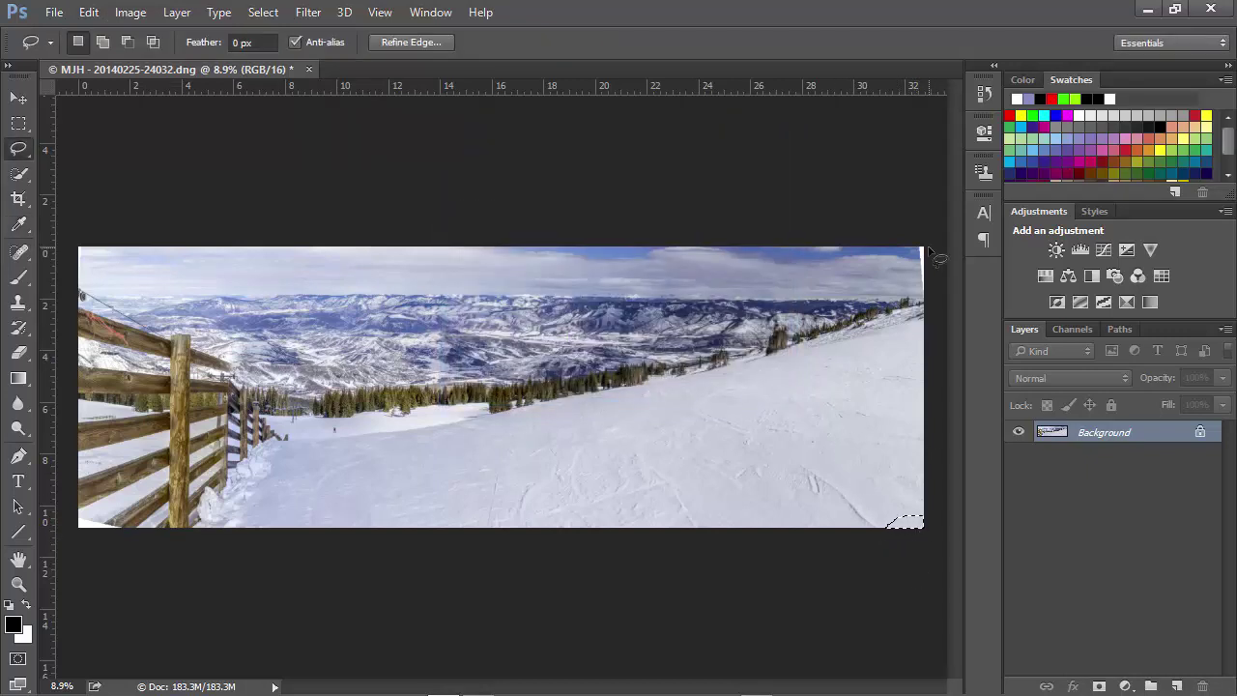
key("ctrl+d")
- Lasso the white sliver along the panorama's upper-right edge, fill it with Content-Aware, and deselect
mouse_move(919, 253)
left_mouse_down()
mouse_move(922, 304)
mouse_move(942, 274)
left_mouse_up()
key("shift+BackSpace")
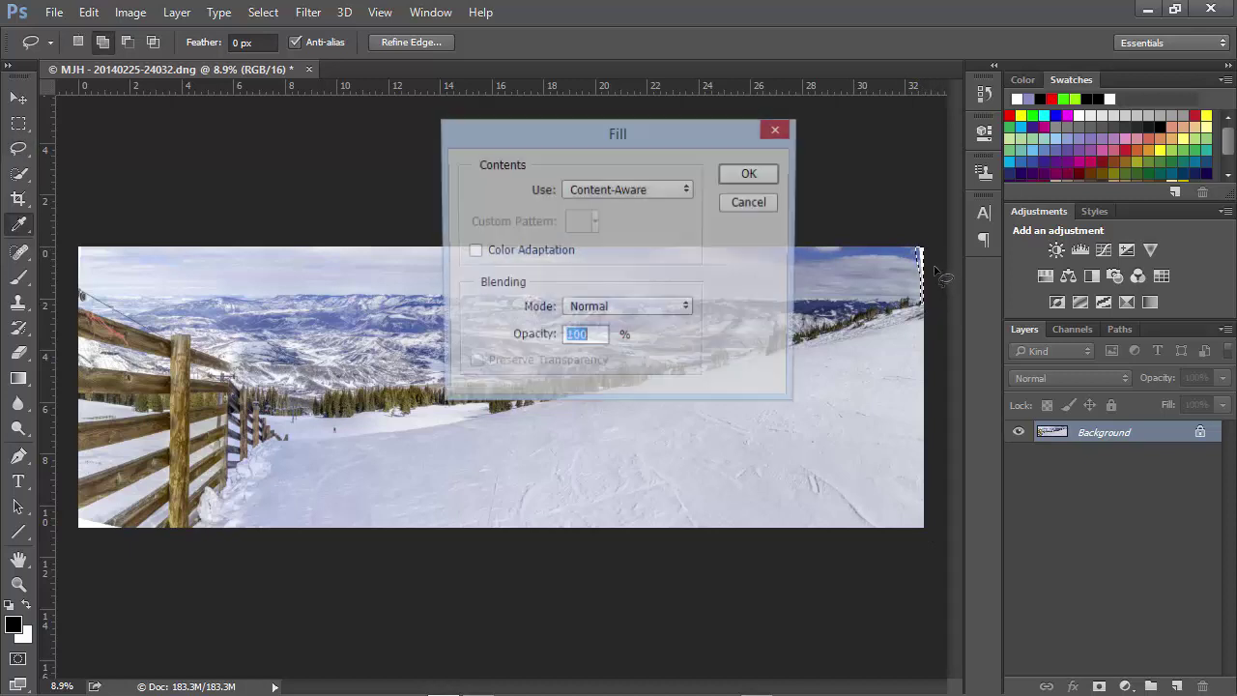
left_click(764, 175)
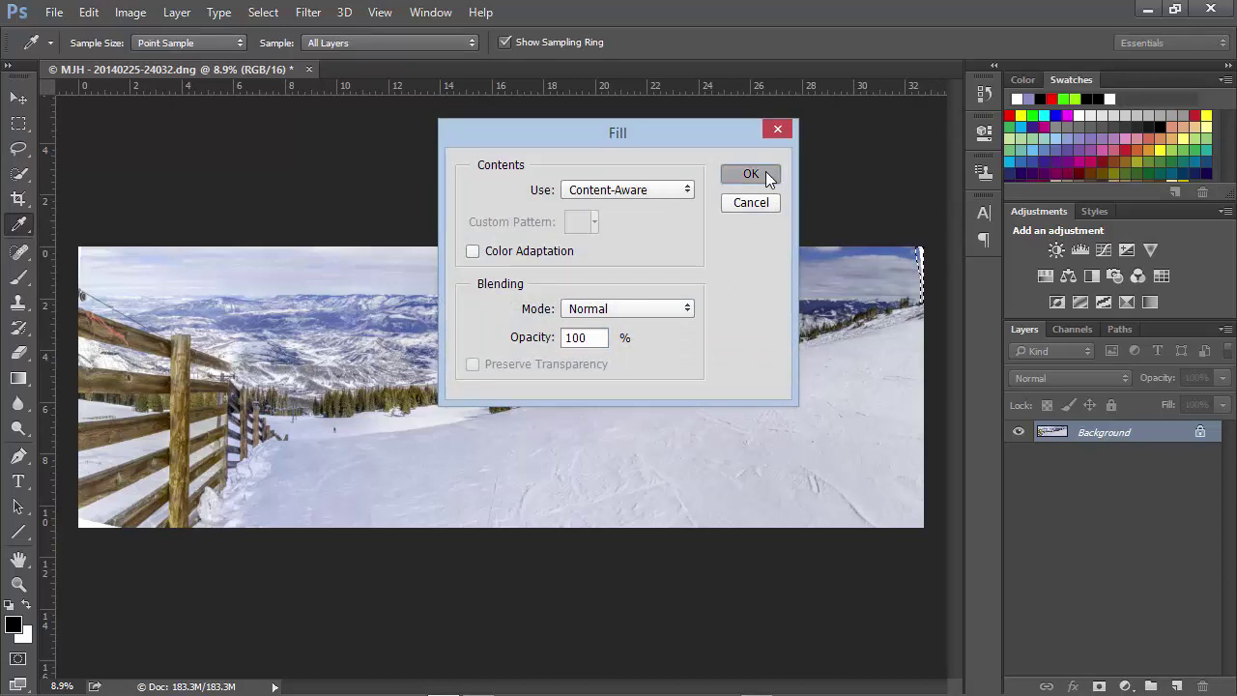
key("ctrl+d")
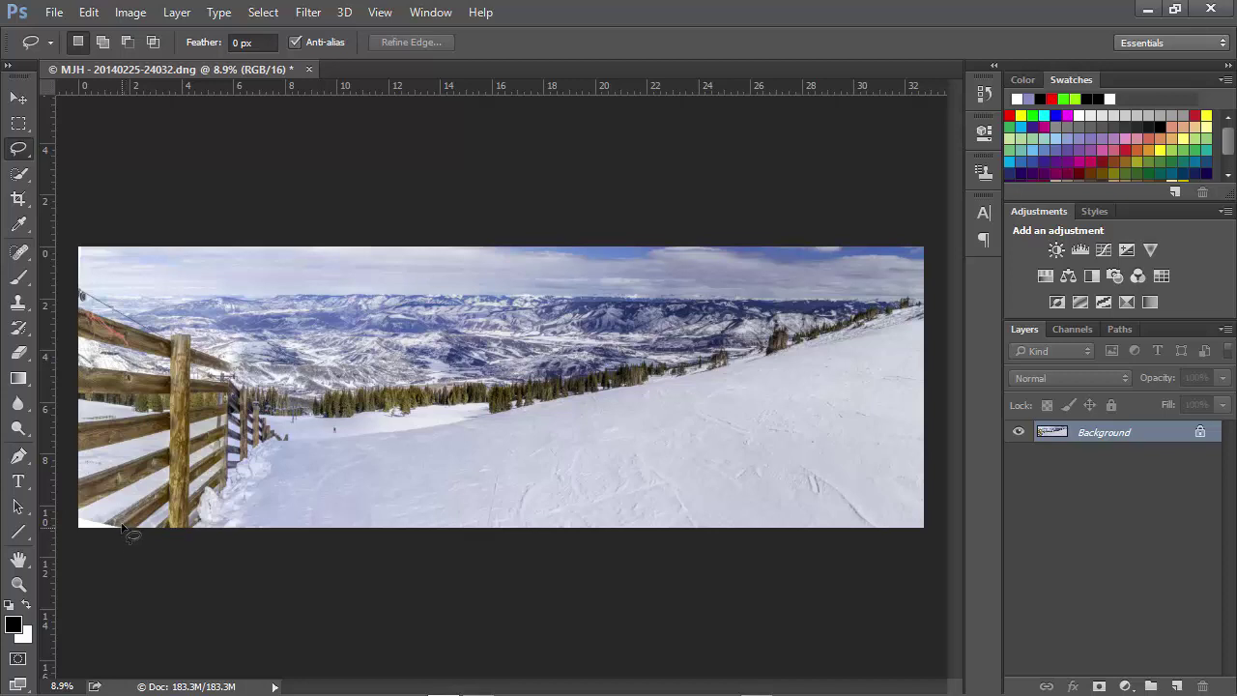
- Lasso the white gap in the panorama's lower-left corner below the fence, fill it with Content-Aware, and deselect
mouse_move(87, 520)
left_mouse_down()
mouse_move(94, 560)
mouse_move(92, 549)
left_mouse_up()
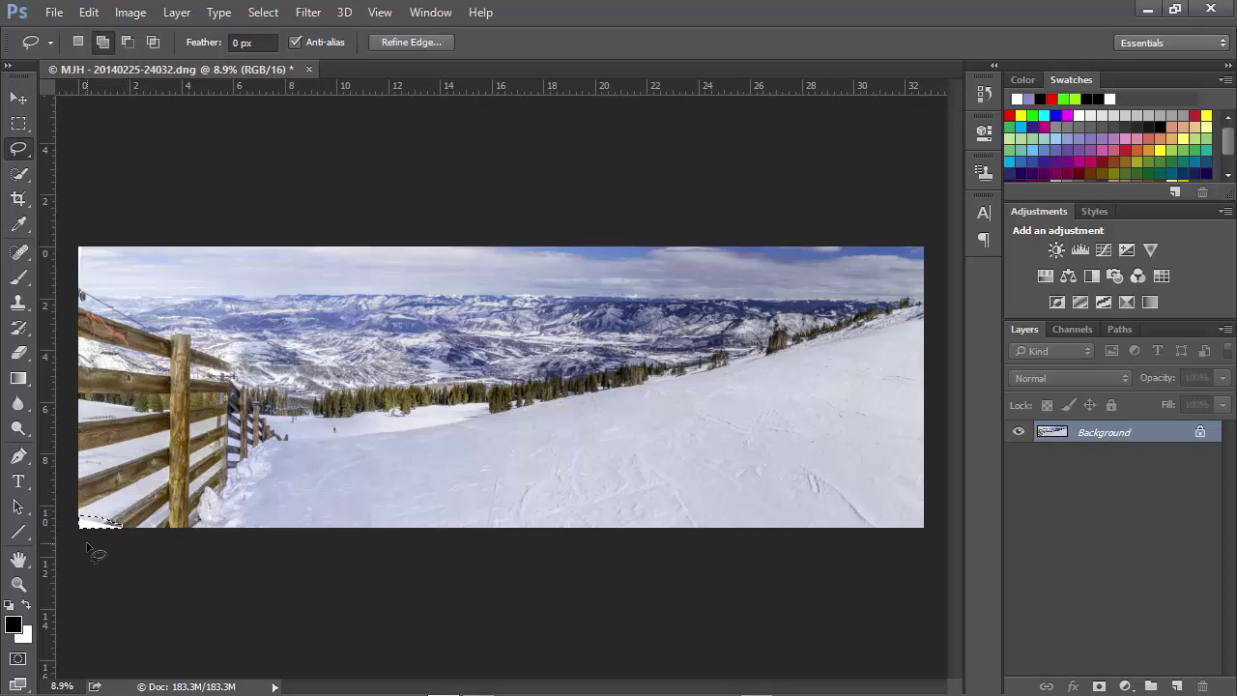
key("shift+i")
key("shift+BackSpace")
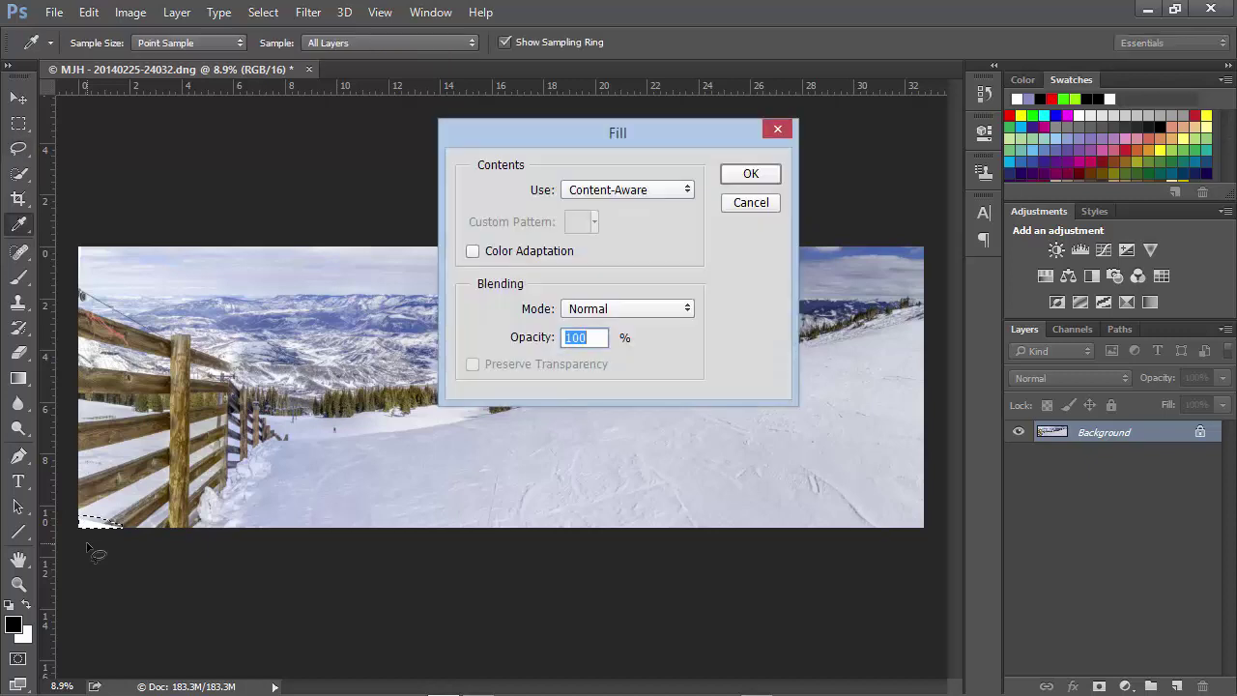
left_click(752, 181)
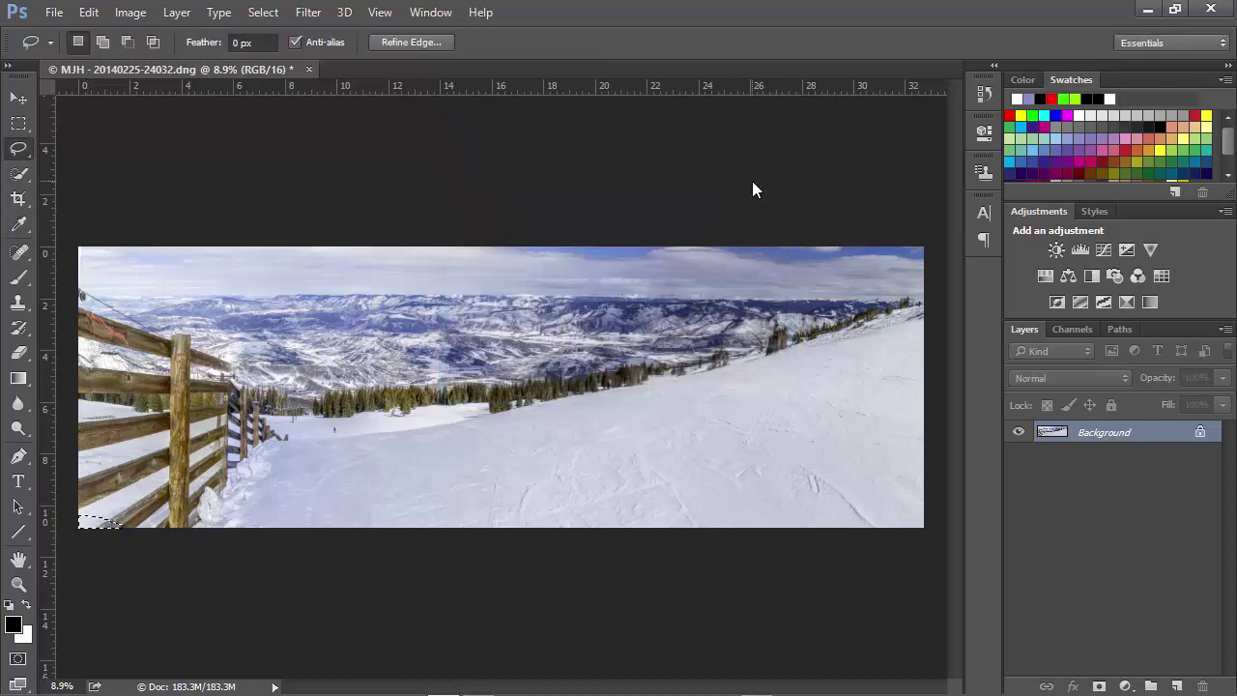
key("ctrl+d")
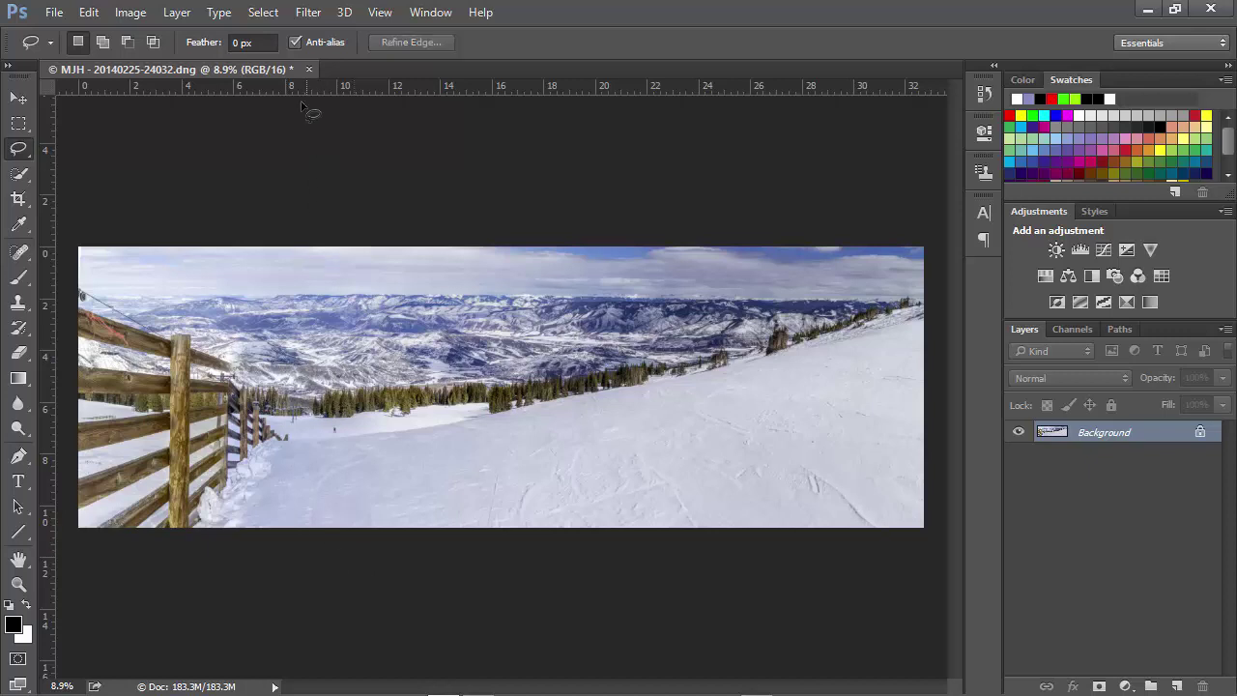
- Close the panorama with its changes saved, and switch to Lightroom to view it full screen
left_click(309, 69)
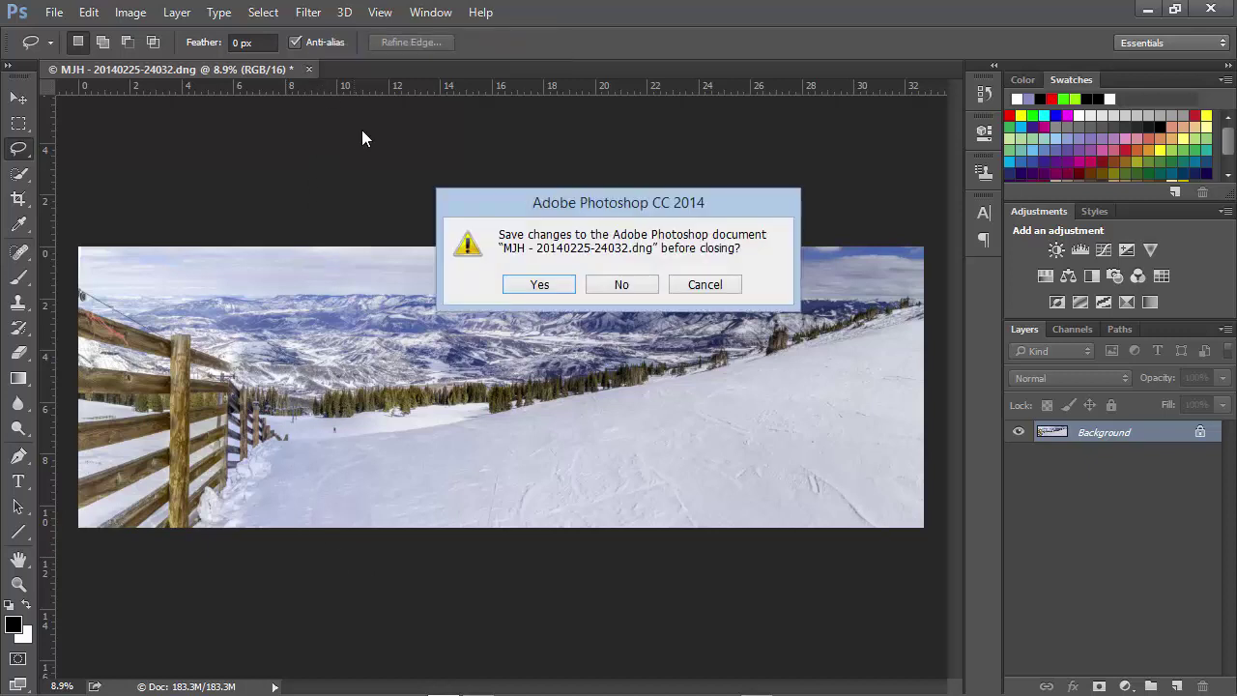
left_click(566, 288)
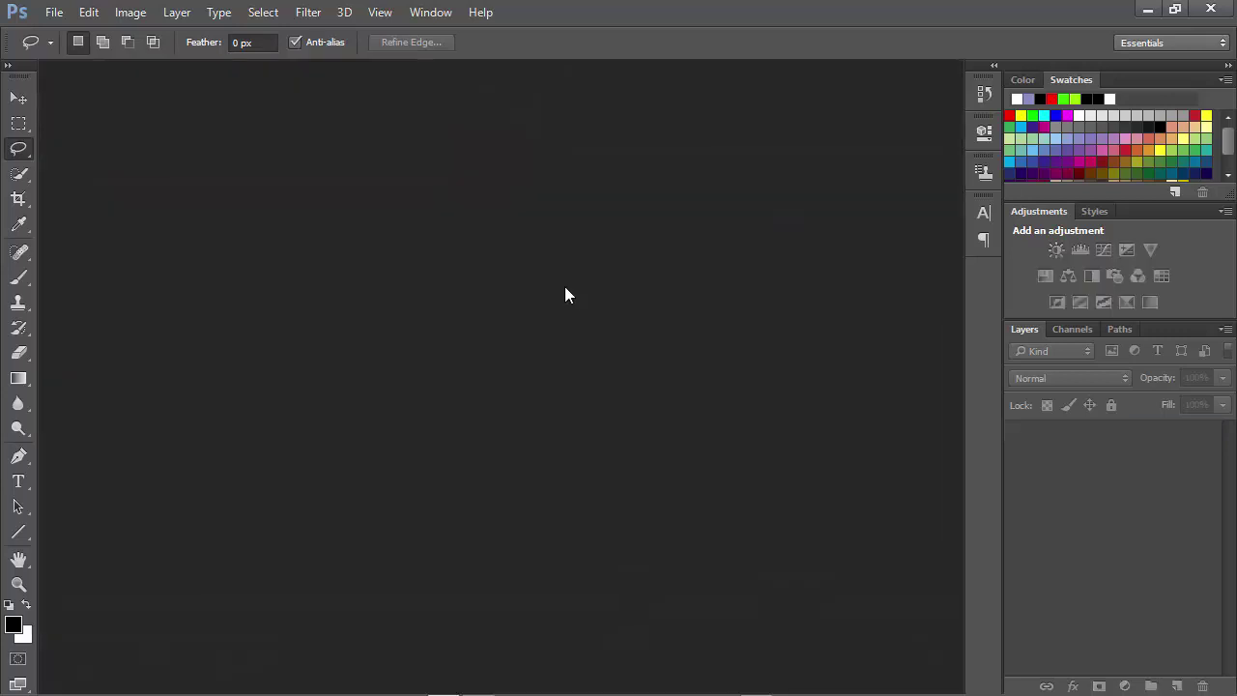
key("alt+Tab")
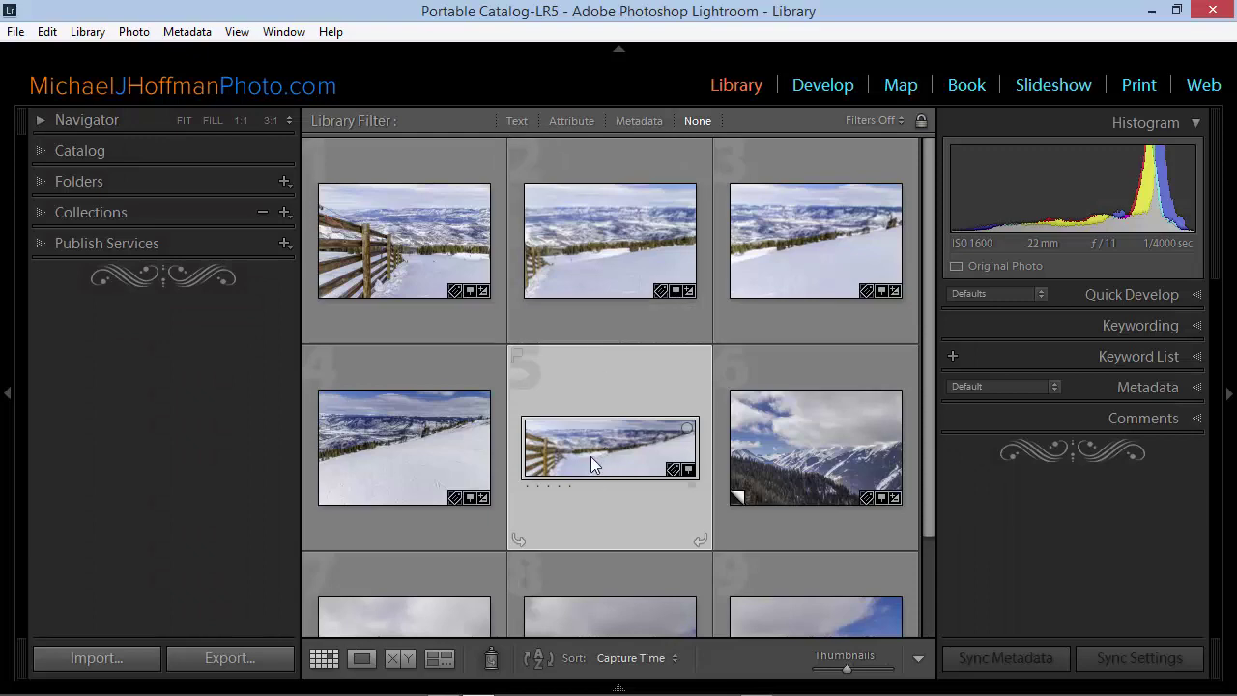
key("f")
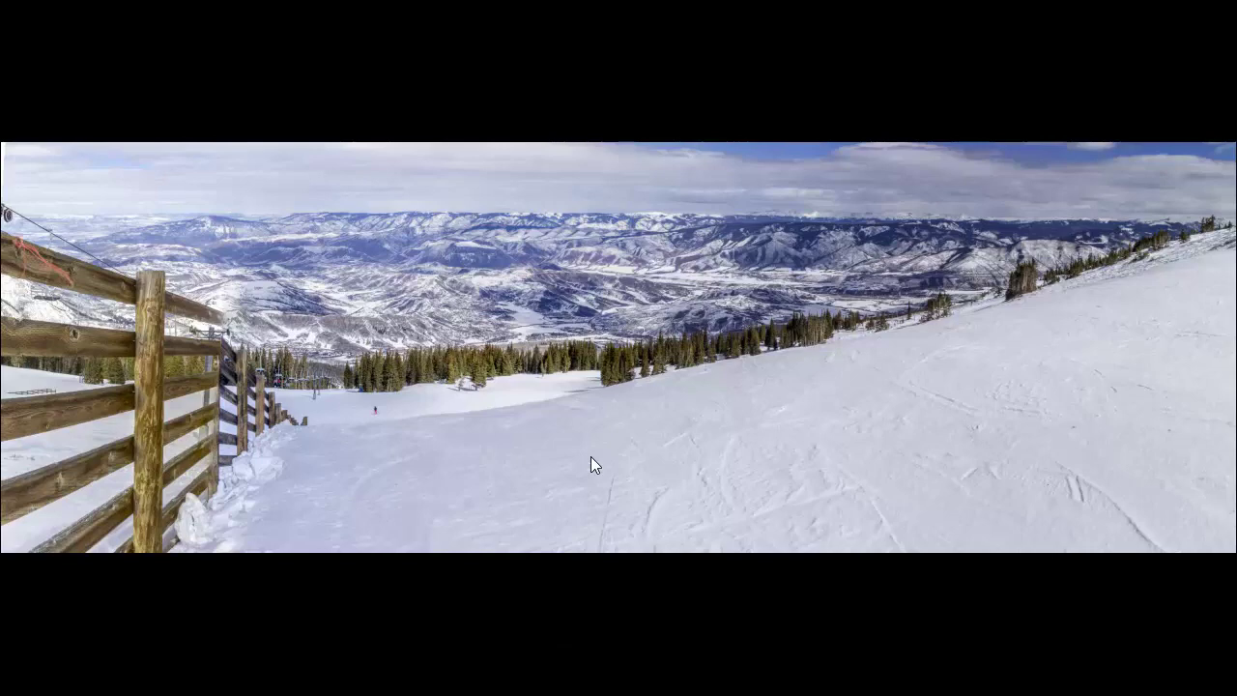
key("f")
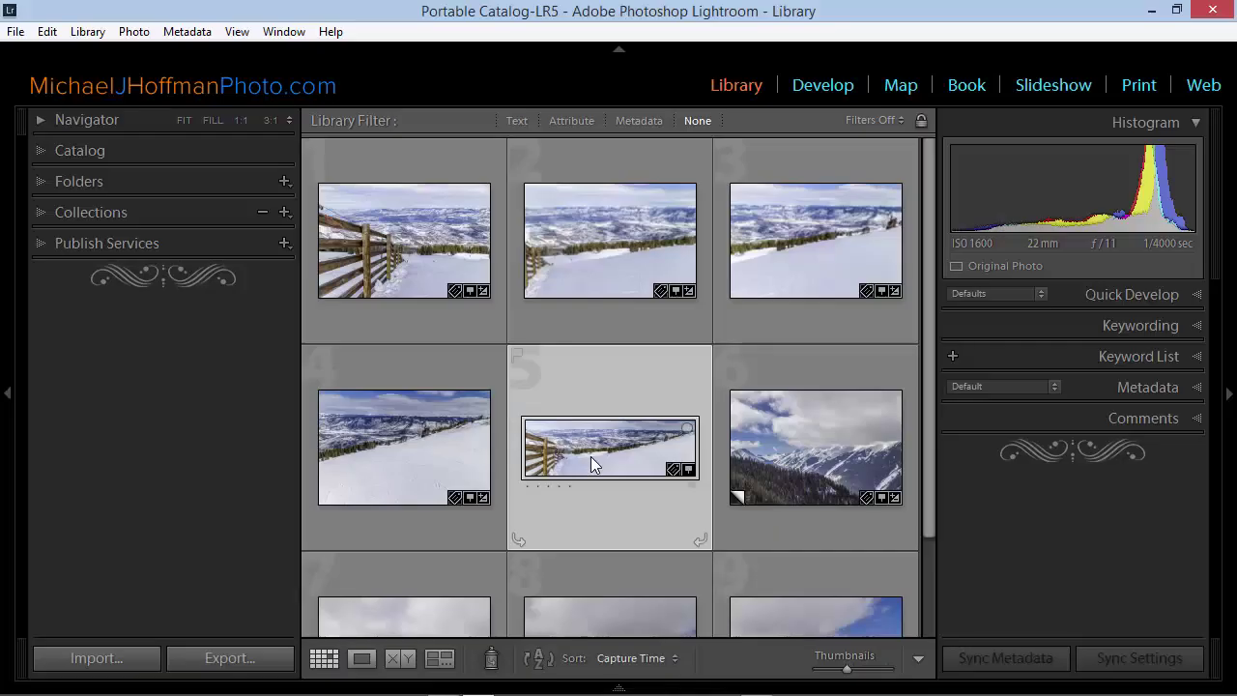